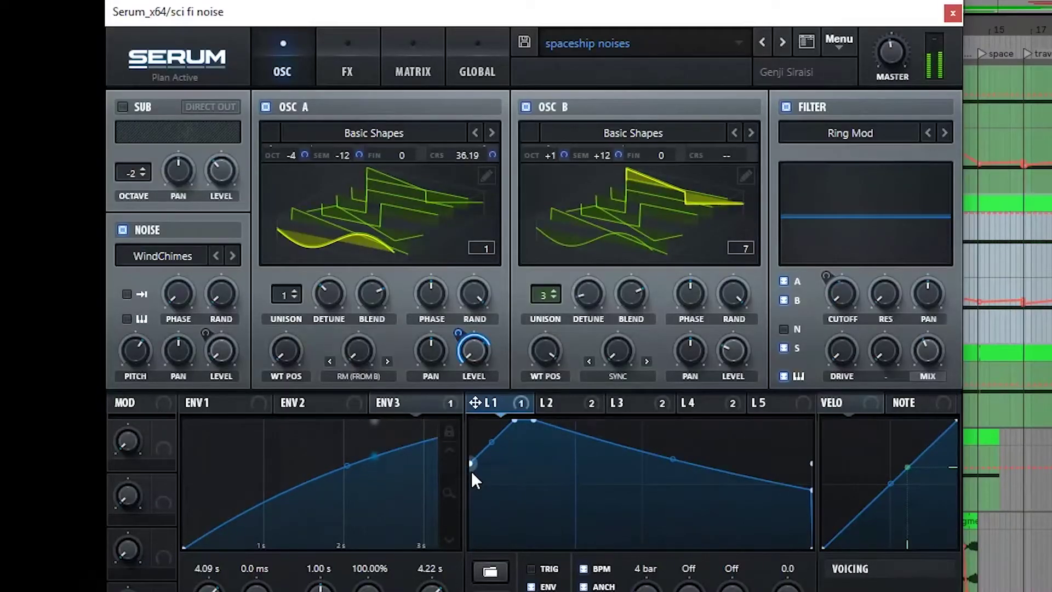
# Review the LFO shapes from LFO 1 to LFO 4 in the spaceship noises patch
pyautogui.doubleClick(492, 441)
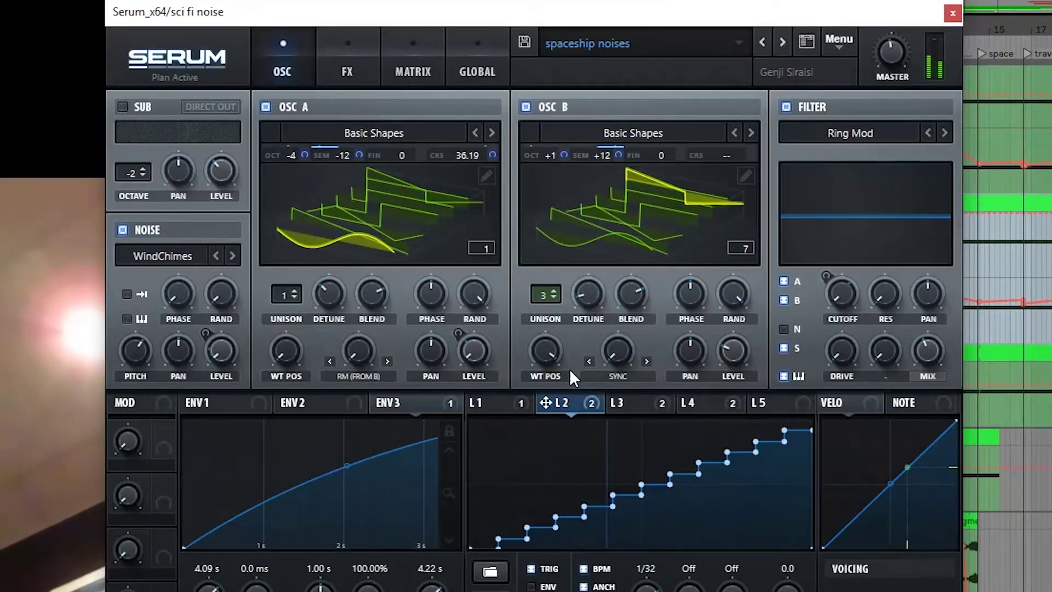
pyautogui.click(623, 405)
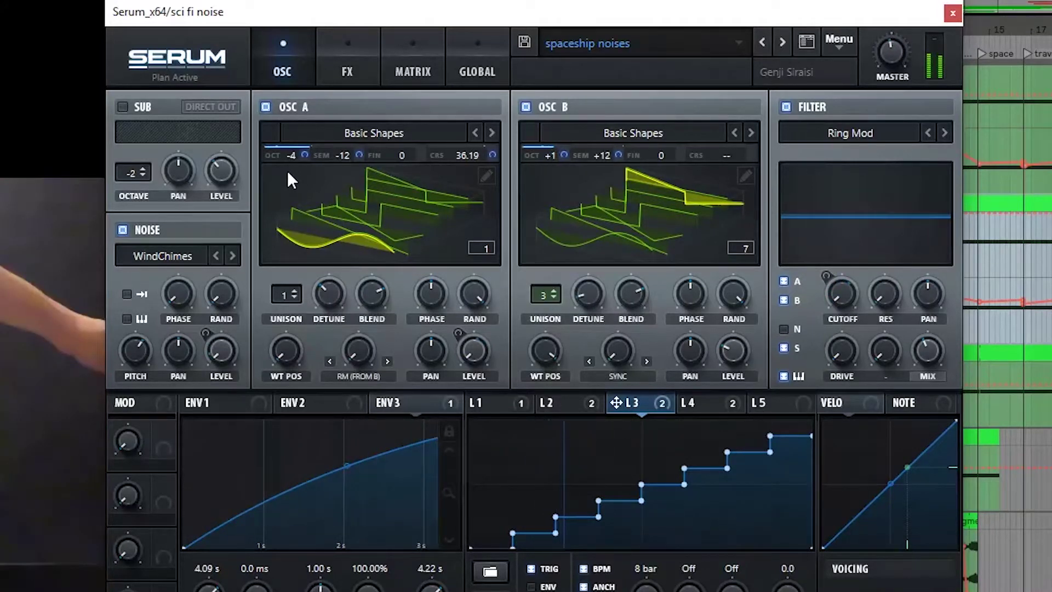
pyautogui.click(699, 401)
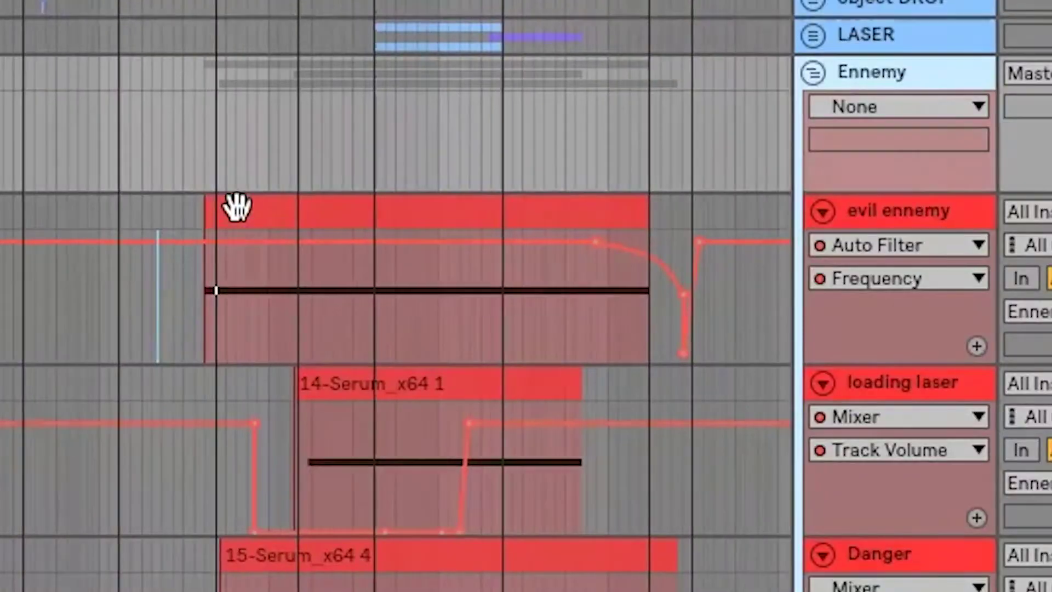
# Select the evil ennemy clip and inspect the loading laser patch's oscillators and its effects chain down to the EQ
pyautogui.click(235, 206)
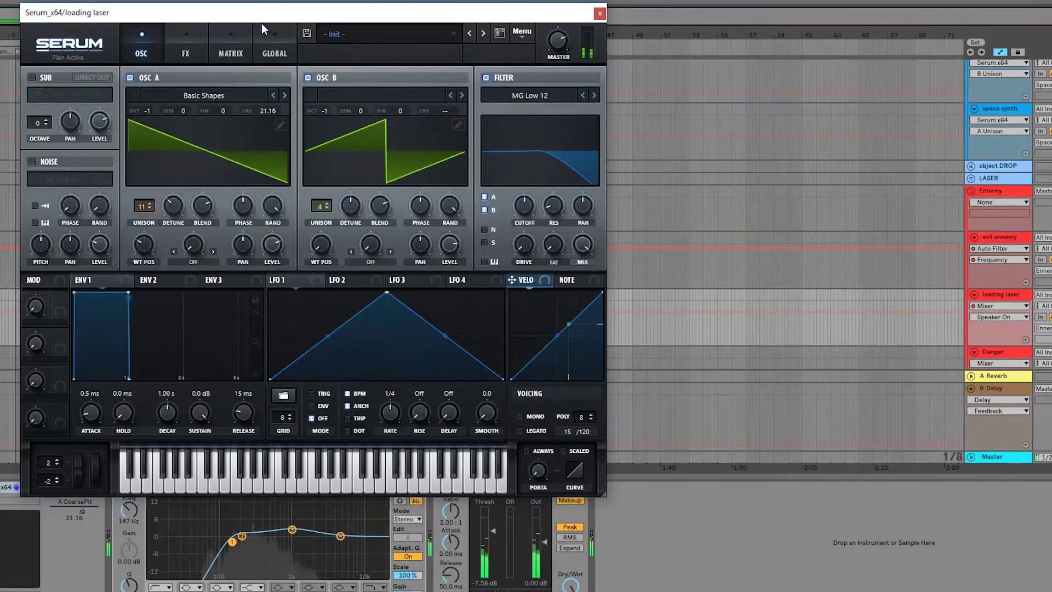
pyautogui.moveTo(261, 21); pyautogui.dragTo(726, 112)
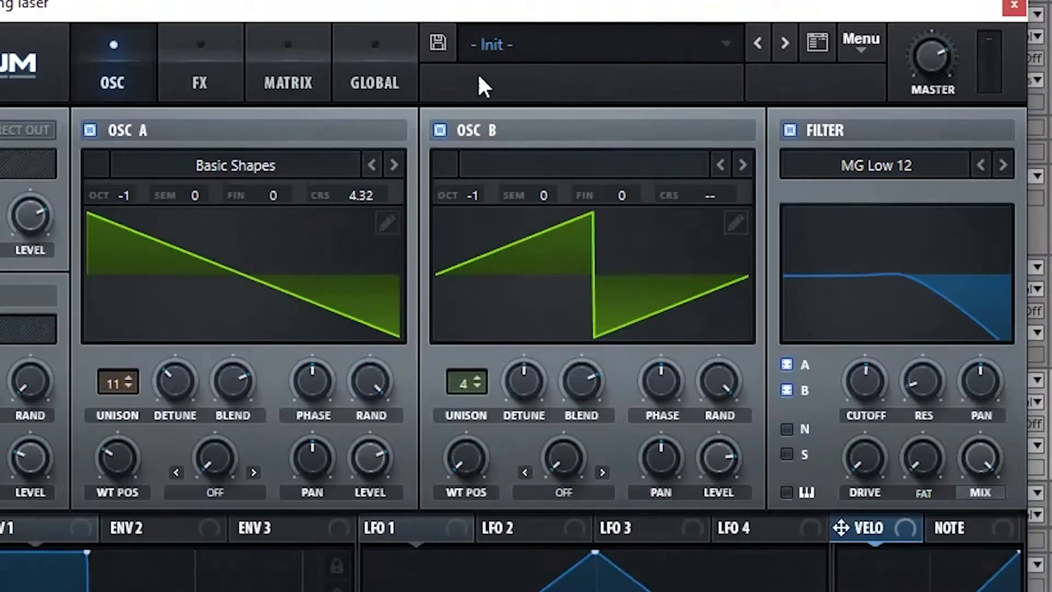
pyautogui.moveTo(357, 196)
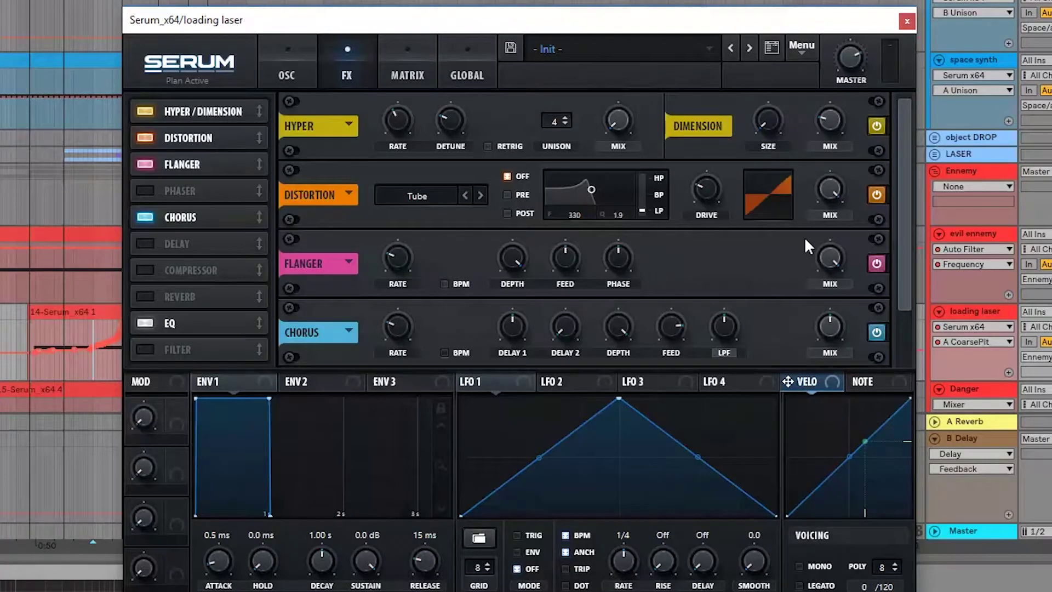
pyautogui.scroll(-1, 905, 273)
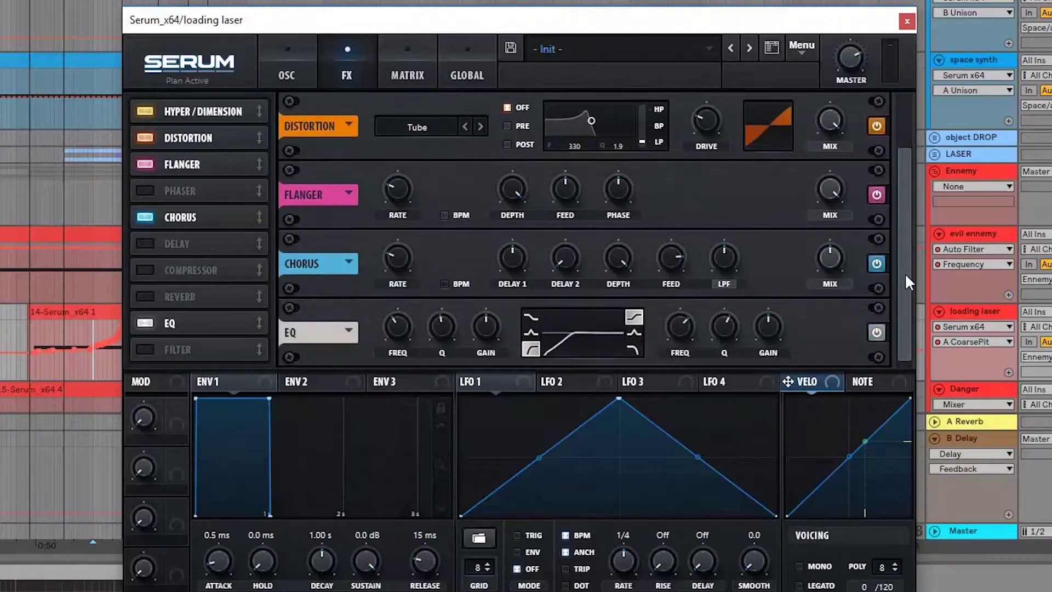
pyautogui.click(288, 61)
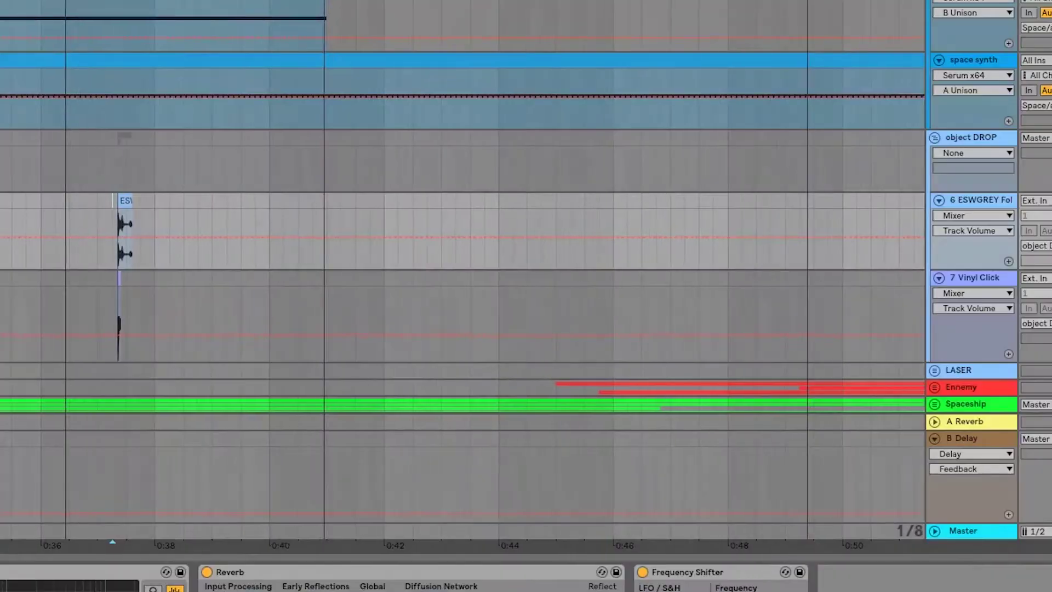
# Play back the Click Ratlle and Vinyl Click object-drop clips and the laser group's clips
pyautogui.press('space')
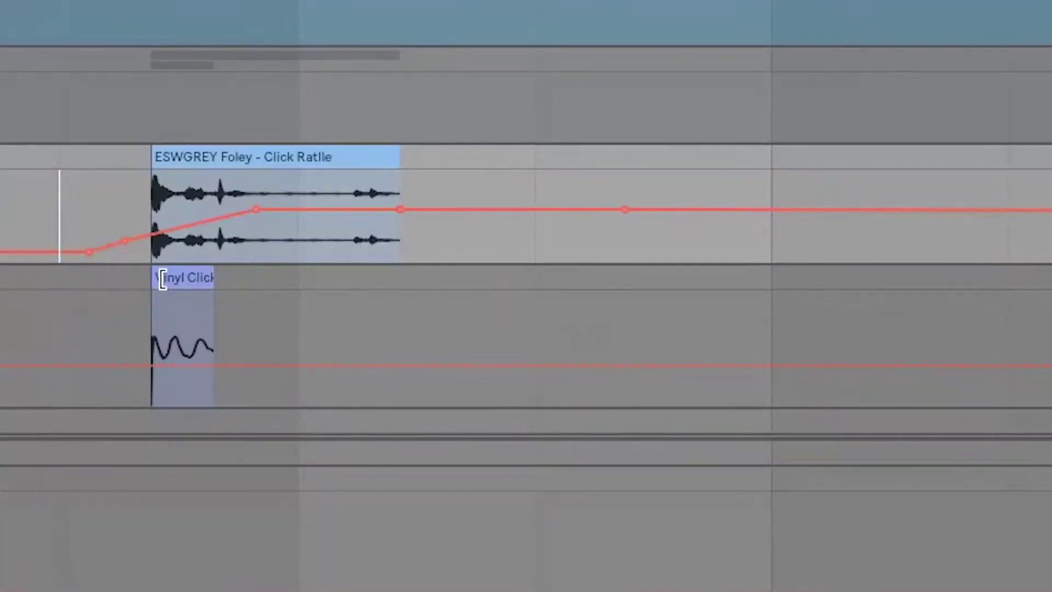
pyautogui.click(162, 280)
pyautogui.press('space')
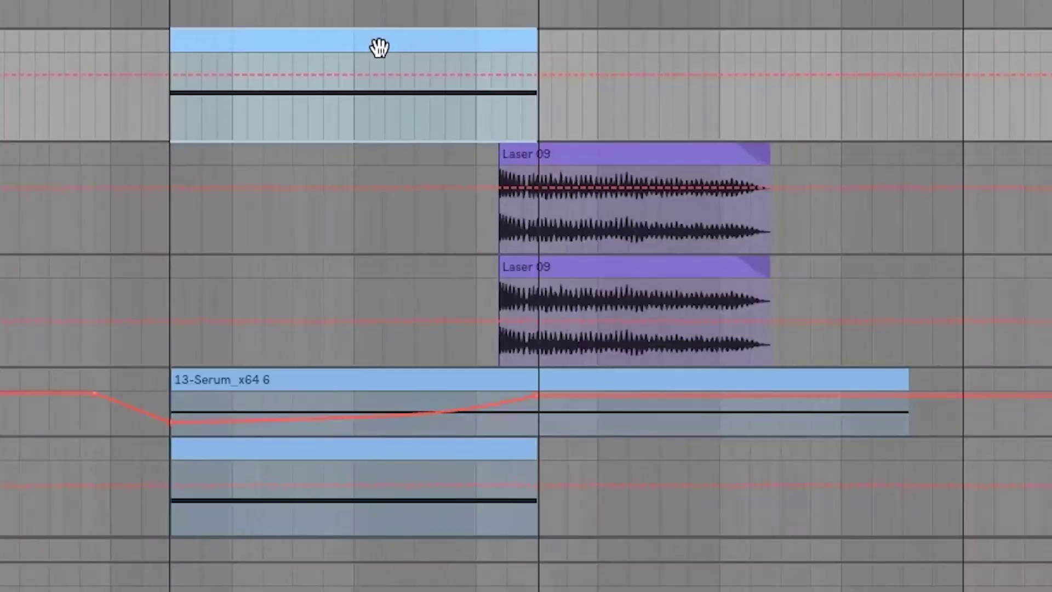
pyautogui.press('space')
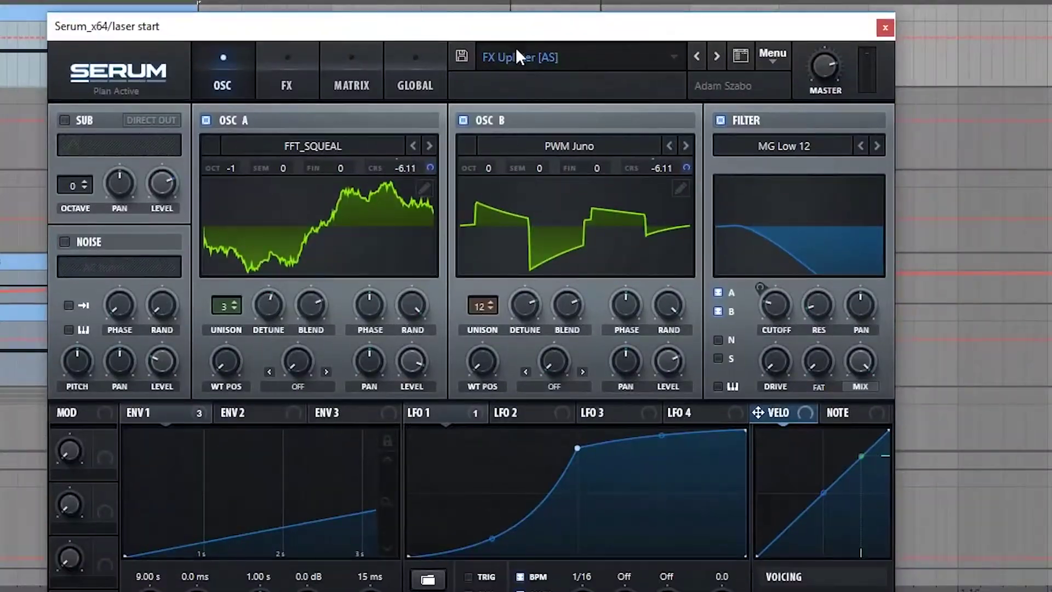
# Examine where the FX Uplifter and FX WW2 Air Raid Siren presets sit in the preset categories of the laser start and Siren synths
pyautogui.click(620, 53)
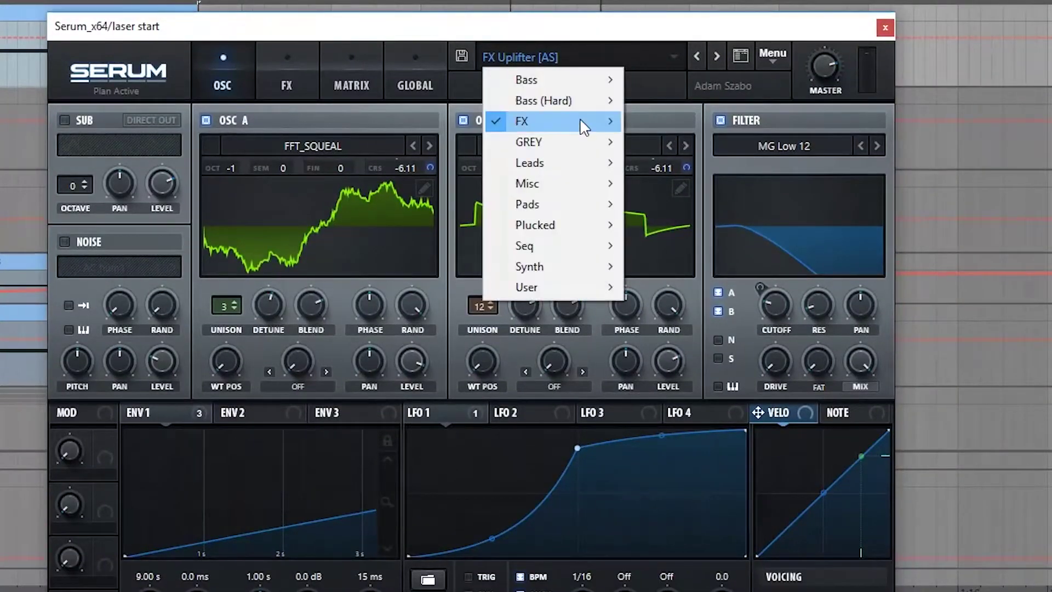
pyautogui.moveTo(583, 127)
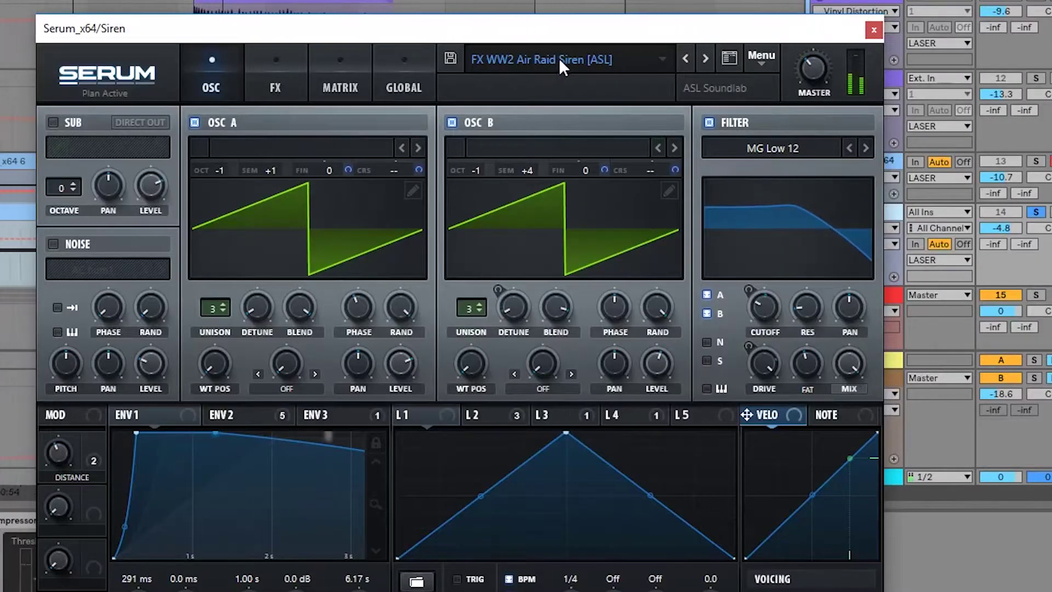
pyautogui.click(559, 58)
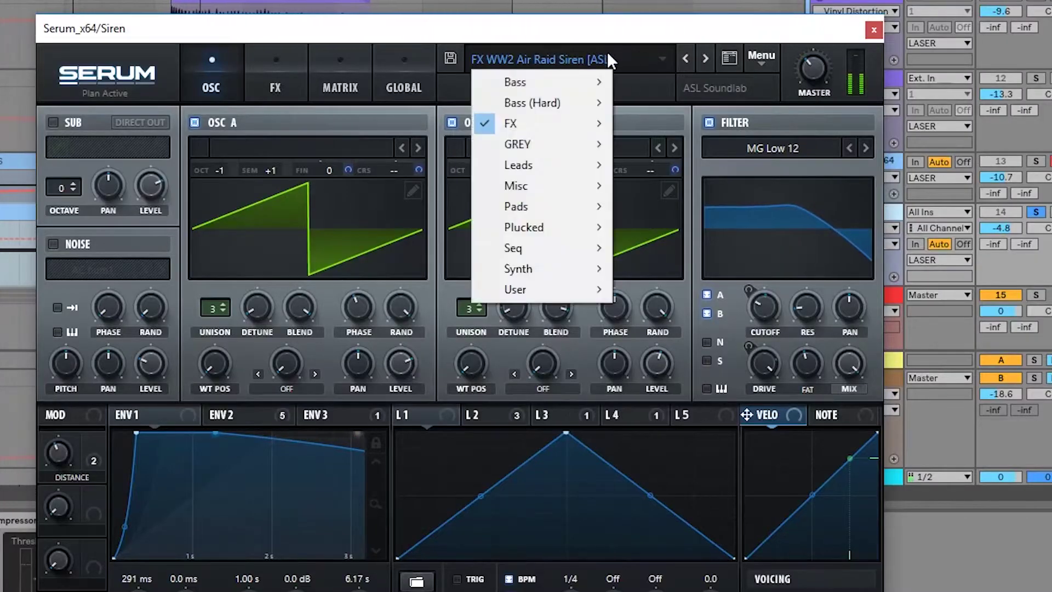
pyautogui.moveTo(548, 123)
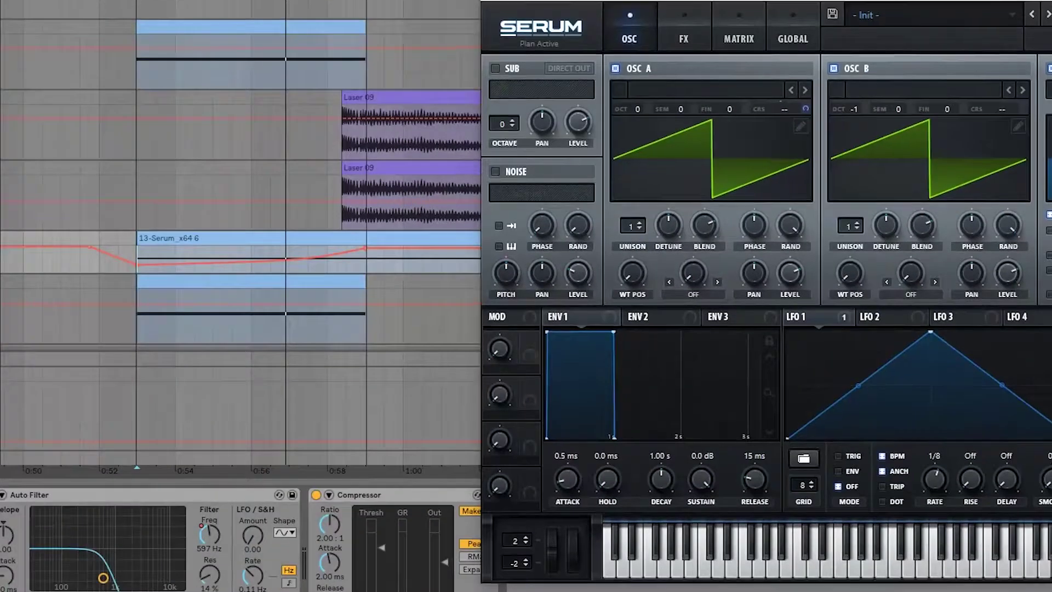
# Inspect the effects and oscillators of the 13-Serum_x64 synth alongside the frequency automation on its track
pyautogui.moveTo(964, 1); pyautogui.dragTo(665, 25)
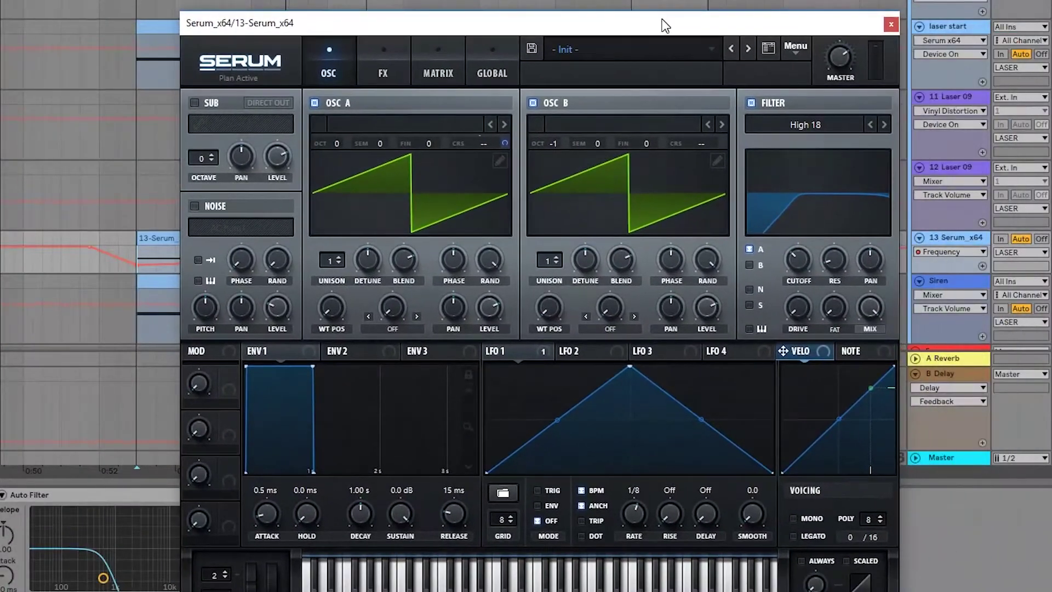
pyautogui.click(375, 57)
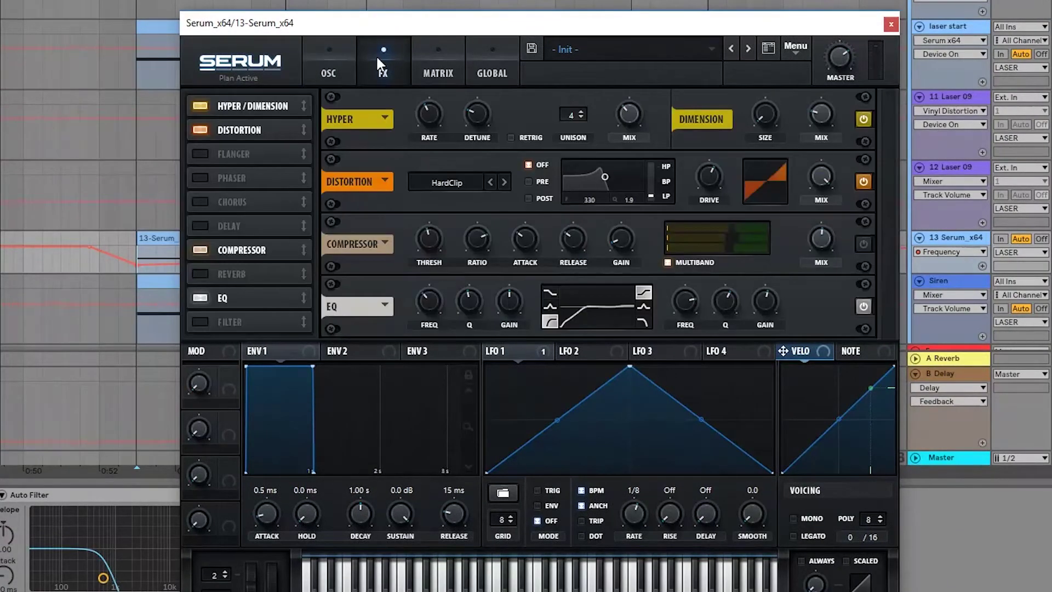
pyautogui.click(327, 59)
pyautogui.moveTo(499, 145)
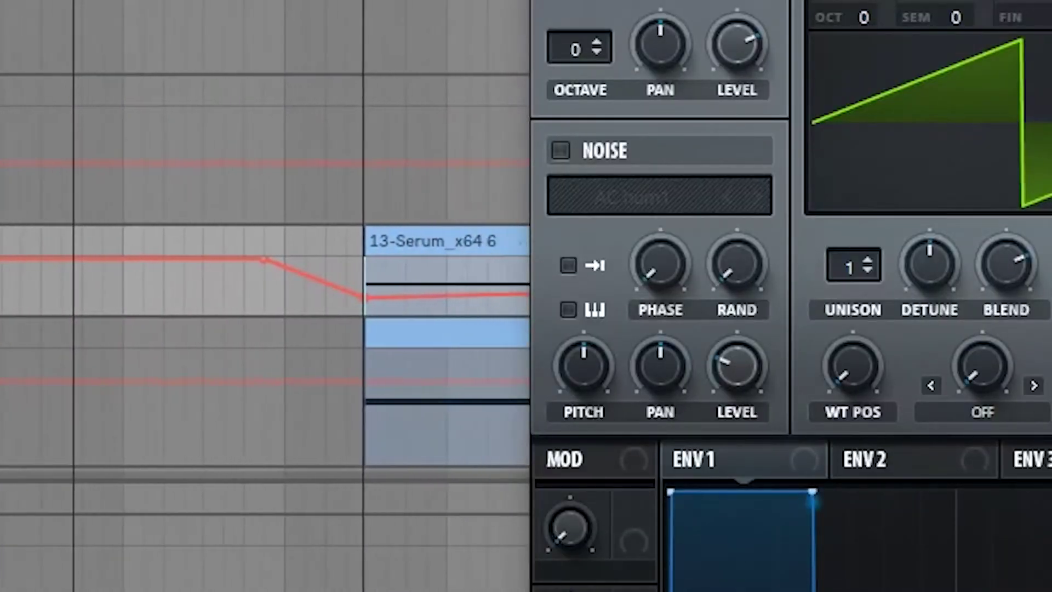
pyautogui.moveTo(713, 1); pyautogui.dragTo(1045, 0)
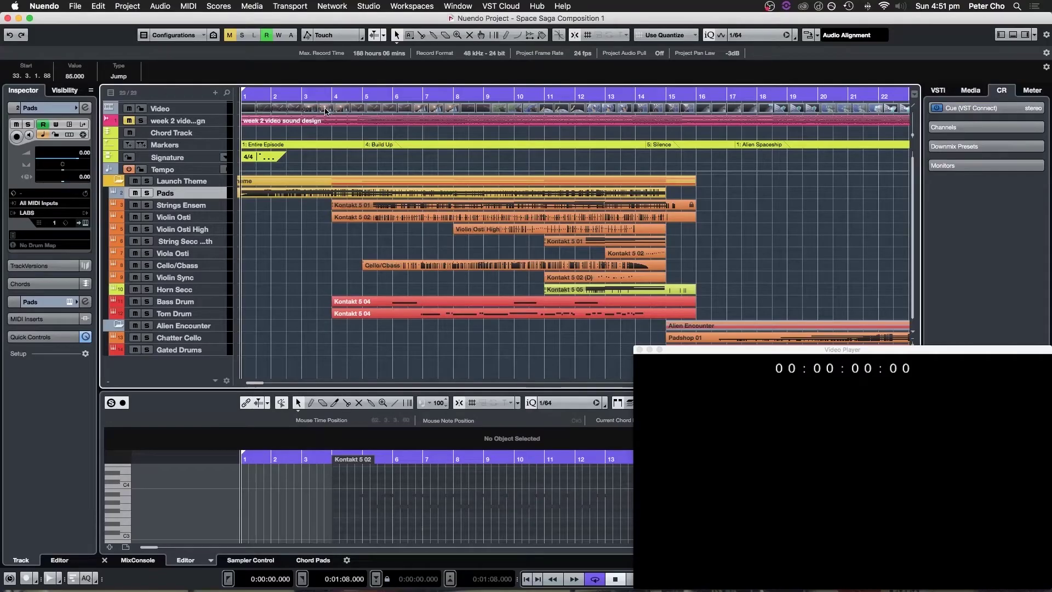
# Switch to Nuendo and review the Space Saga Composition 1 timeline from the start through the Build Up, Silence and Alien Spaceship markers
pyautogui.click(300, 97)
pyautogui.moveTo(299, 98); pyautogui.dragTo(297, 103)
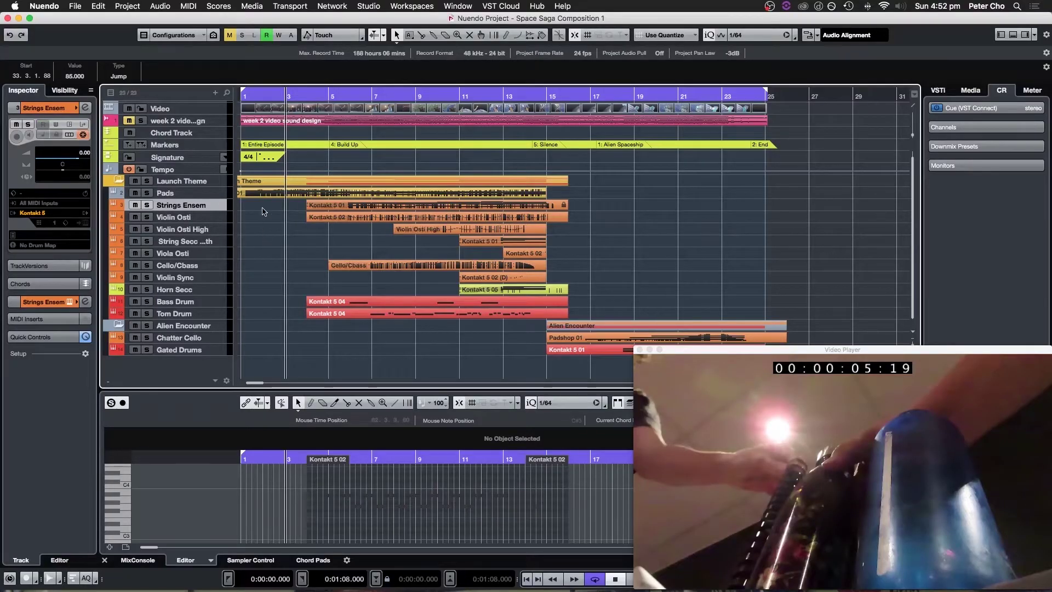
pyautogui.click(224, 220)
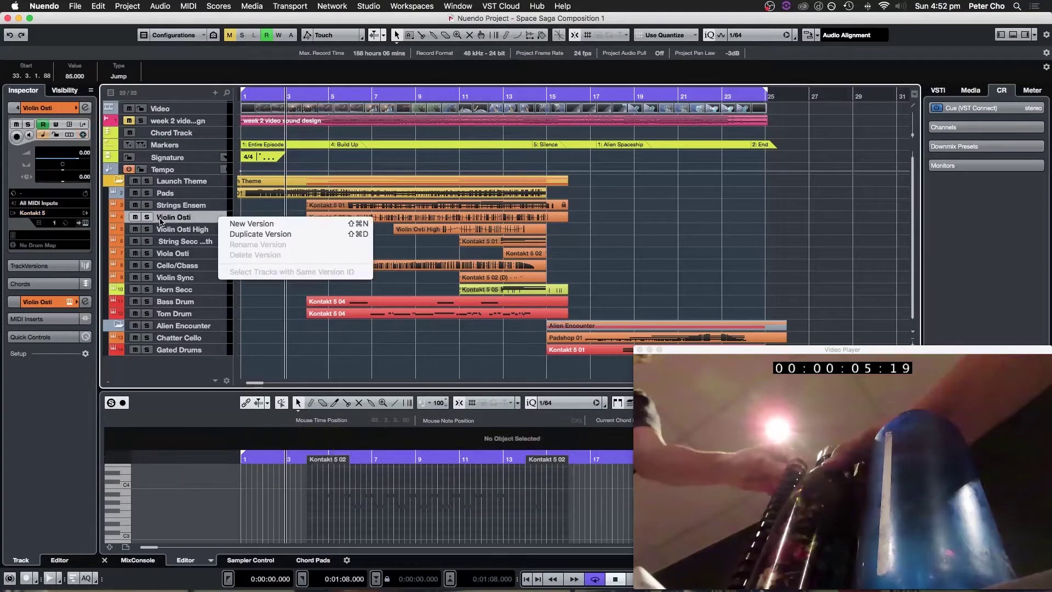
pyautogui.click(249, 231)
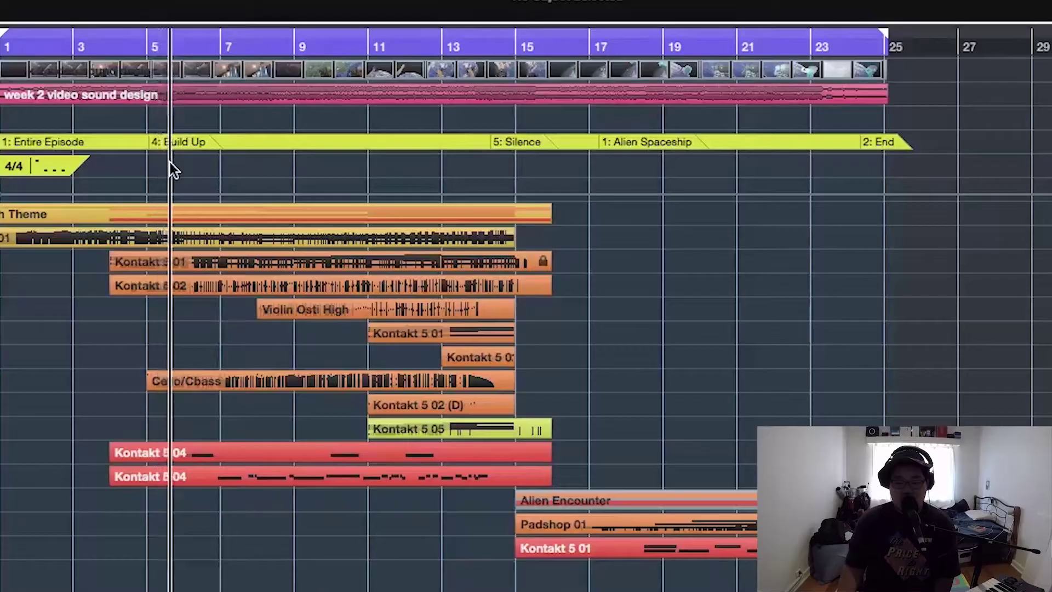
pyautogui.moveTo(176, 163); pyautogui.dragTo(568, 170)
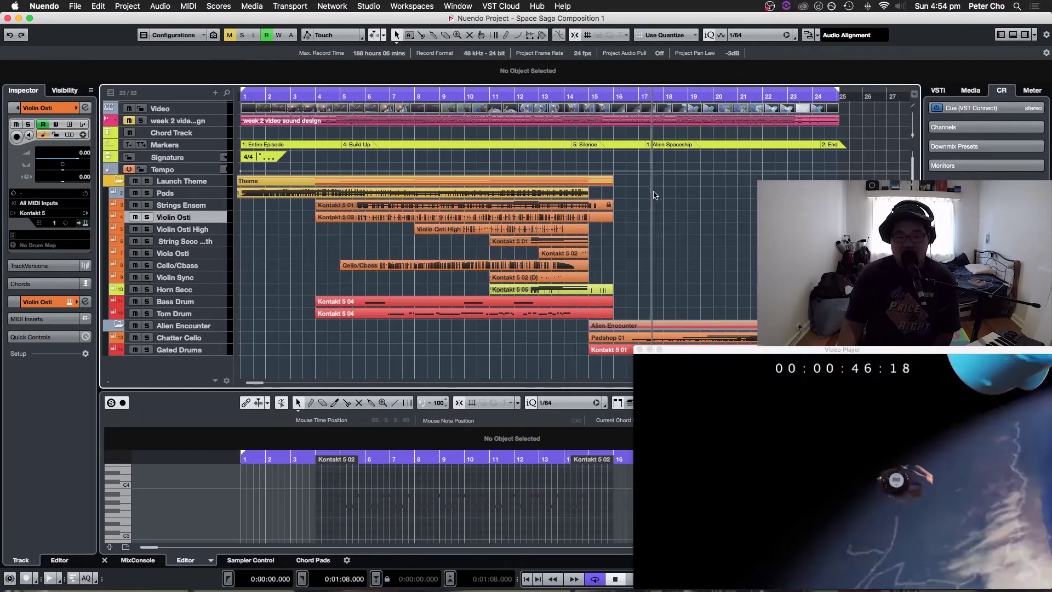
pyautogui.moveTo(669, 194); pyautogui.dragTo(445, 116)
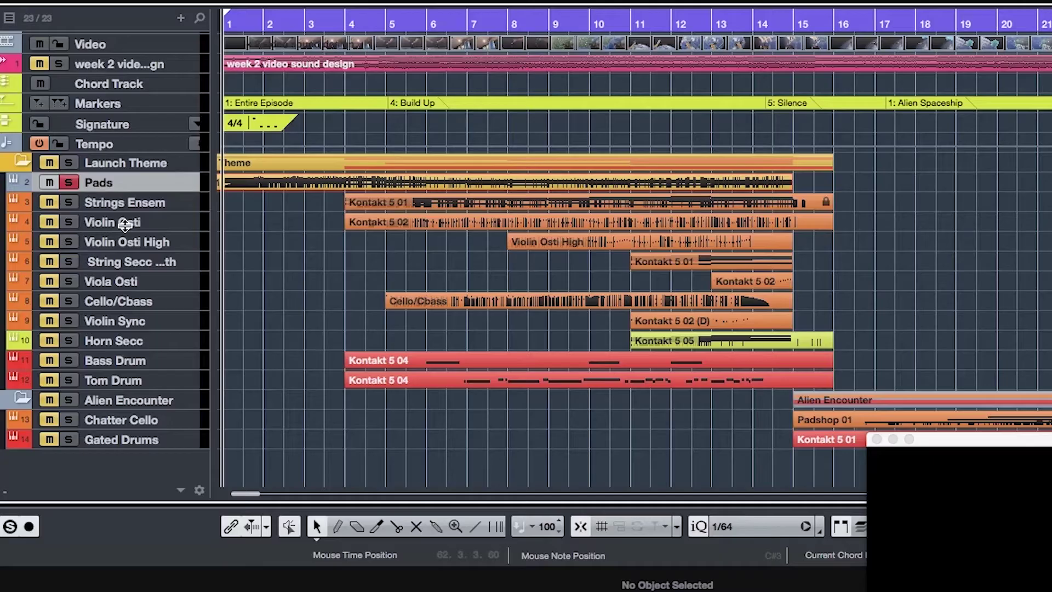
# Enlarge the Pads track and its opening bars, and play the part from bar 1
pyautogui.moveTo(166, 192); pyautogui.dragTo(166, 367)
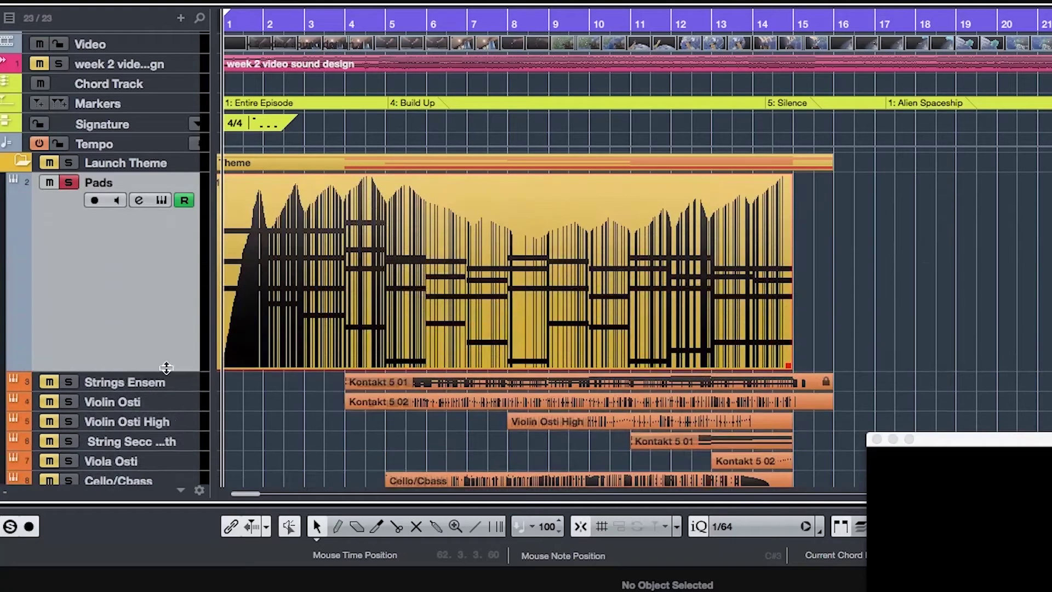
pyautogui.moveTo(248, 28); pyautogui.dragTo(208, 88)
pyautogui.press('space')
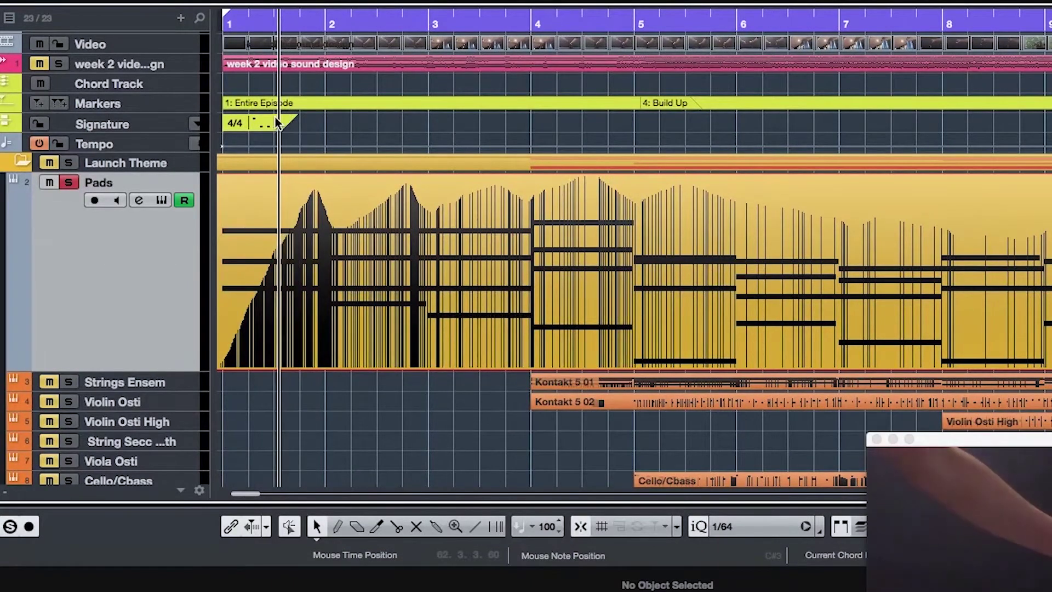
pyautogui.press('h')
pyautogui.press('h')
pyautogui.press('g')
pyautogui.press('g')
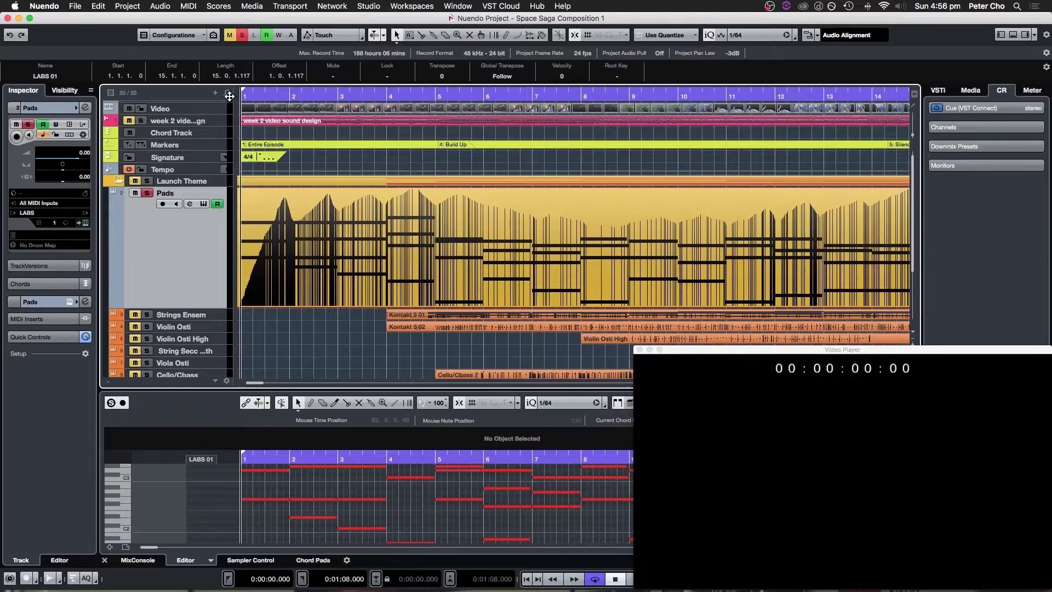
# Enlarge the Violin Osti track and place the playhead just after bar 4, near the start of its part
pyautogui.moveTo(242, 101); pyautogui.dragTo(386, 101)
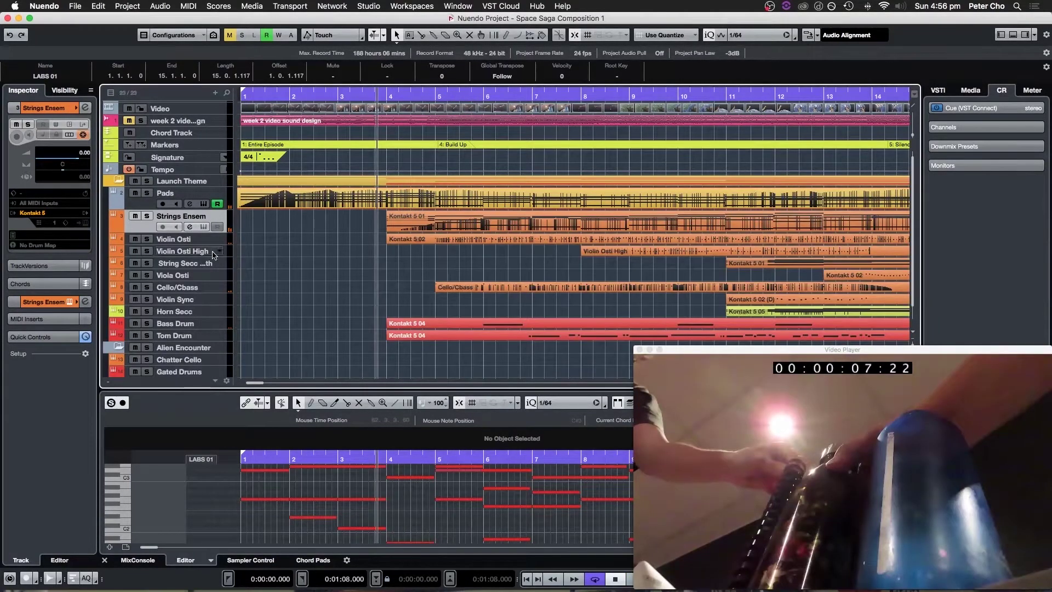
pyautogui.click(211, 244)
pyautogui.click(393, 98)
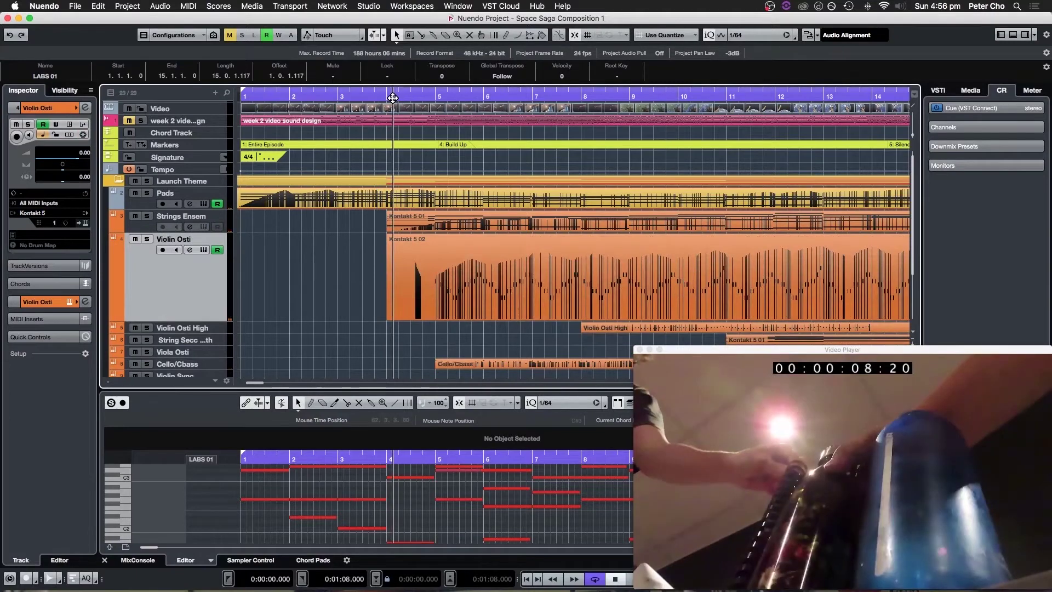